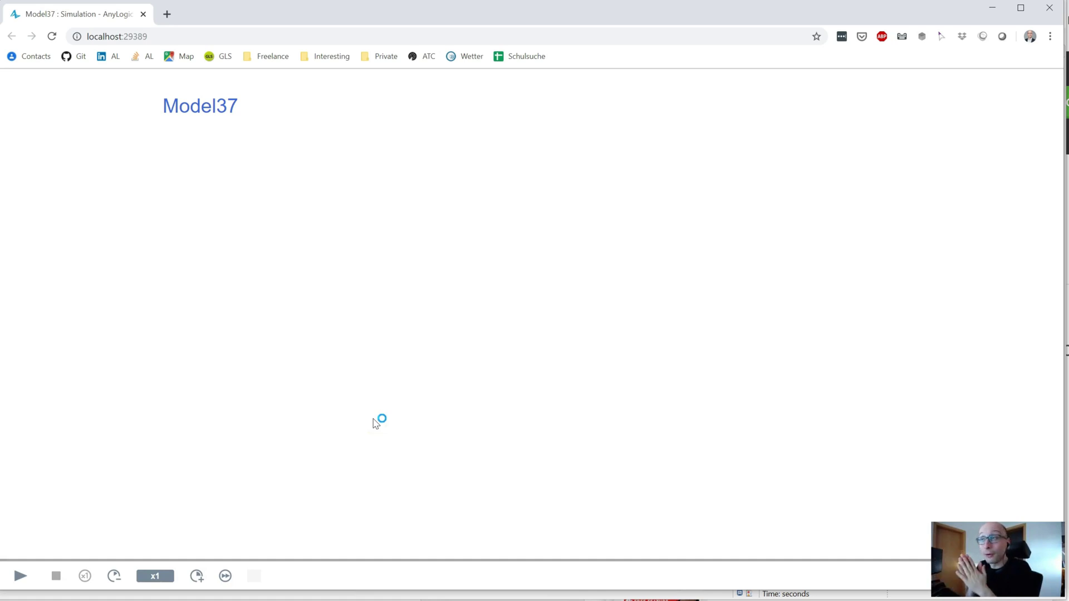
Switch from the Model37 start screen in Chrome to the AnyLogic editor
key(alt+Tab)
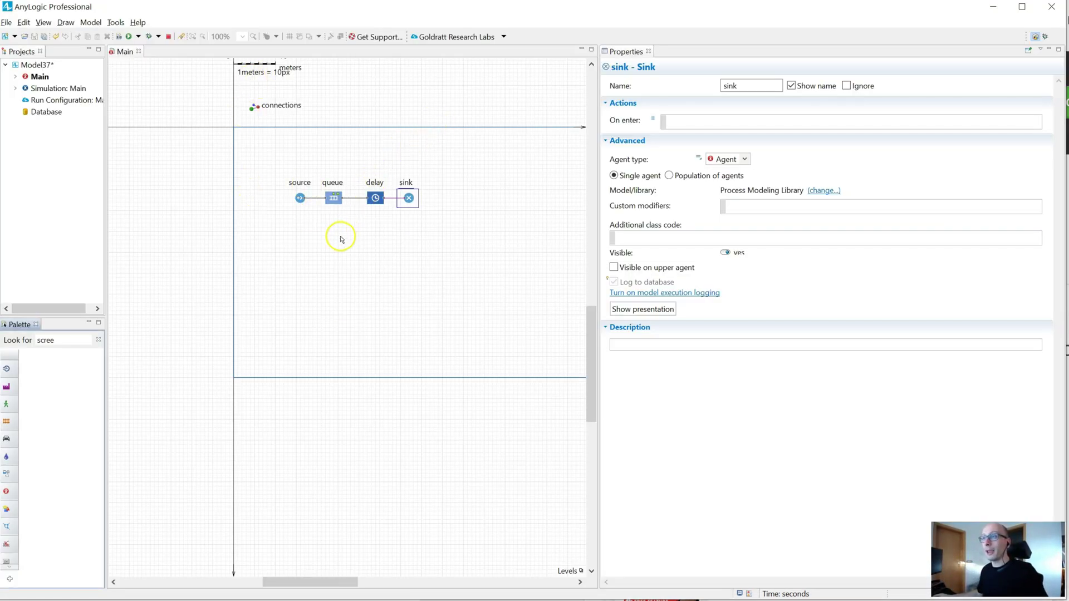
Bring the Chrome window with the Model37 start page back to the front
key(alt+Tab)
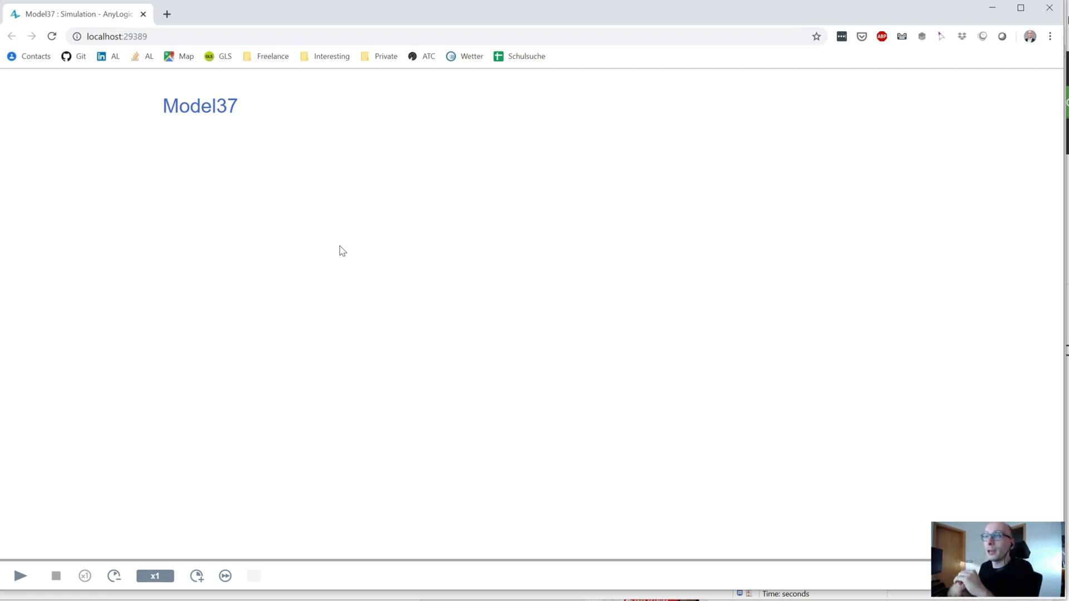
Run Model37 in the browser, relaunch it from the IDE, then stop the simulation
click(20, 578)
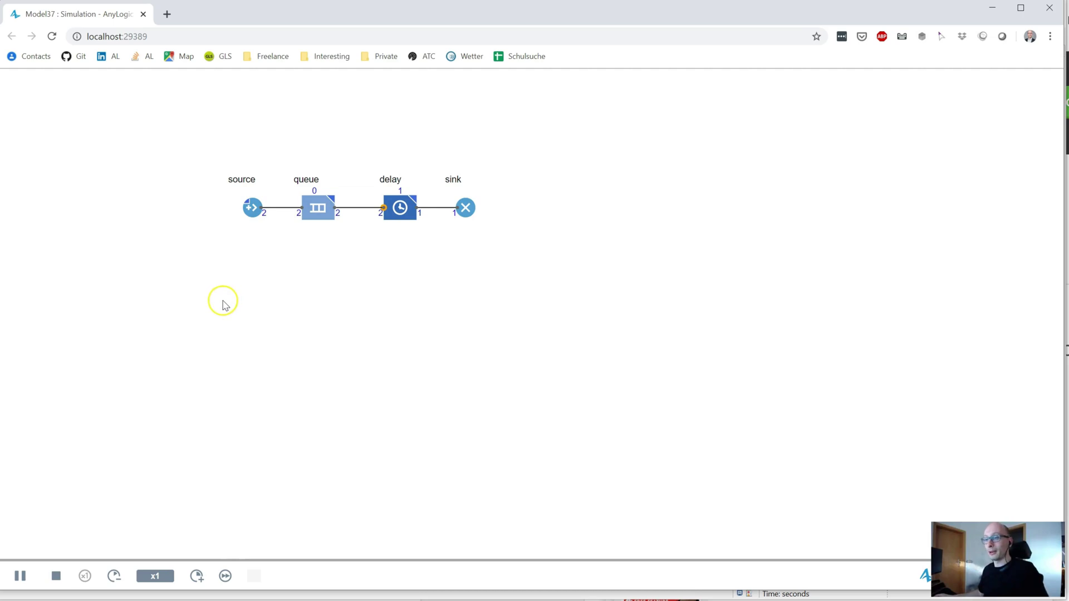
key(alt+Tab)
click(132, 36)
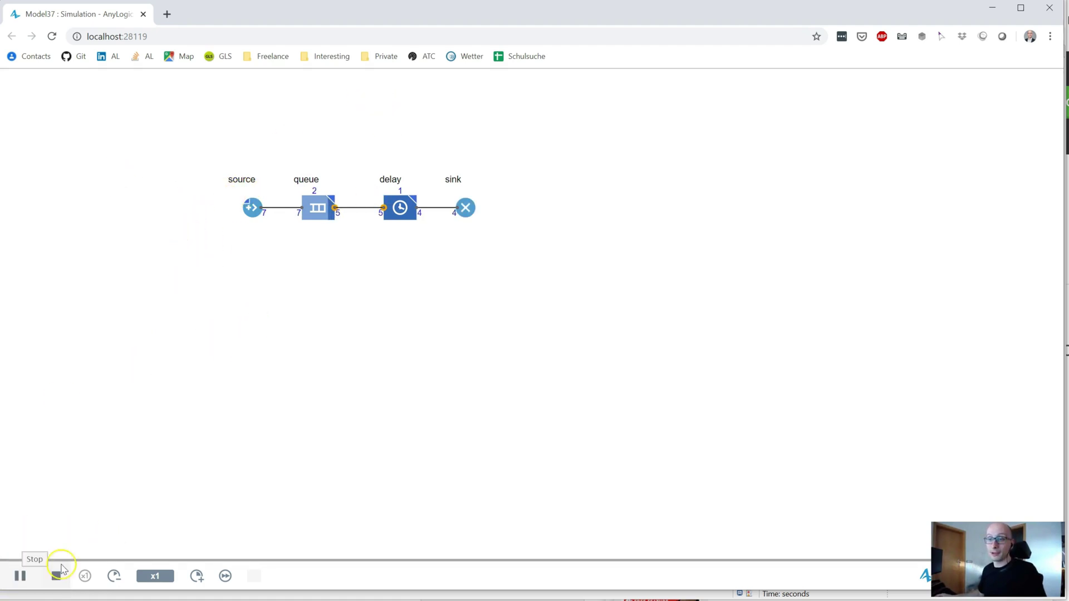
click(47, 579)
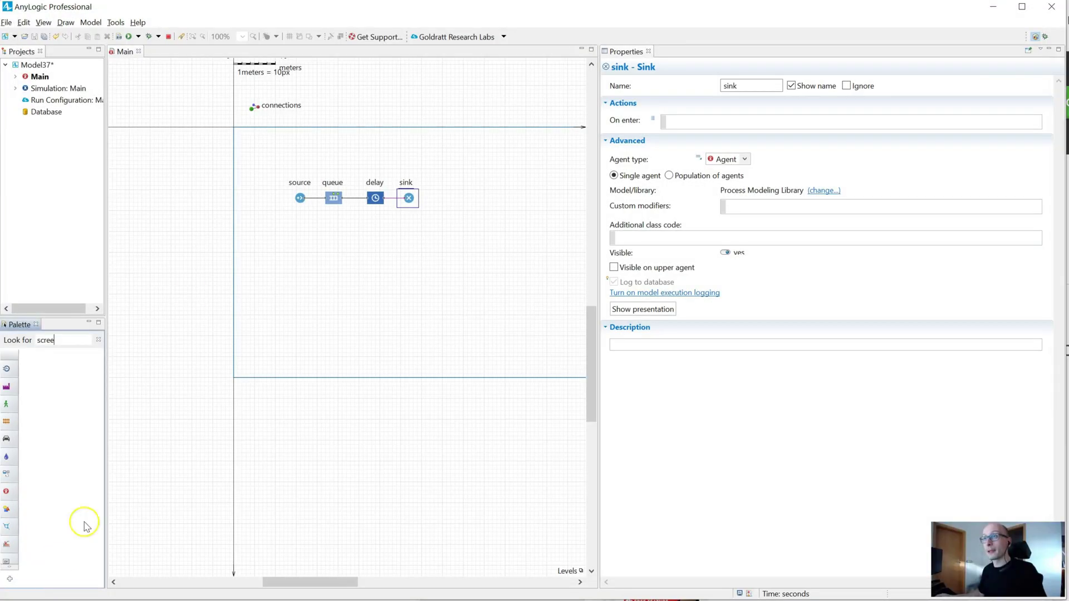
Set the Simulation experiment's Initial experiment setup to run(); and launch the model
double_click(72, 89)
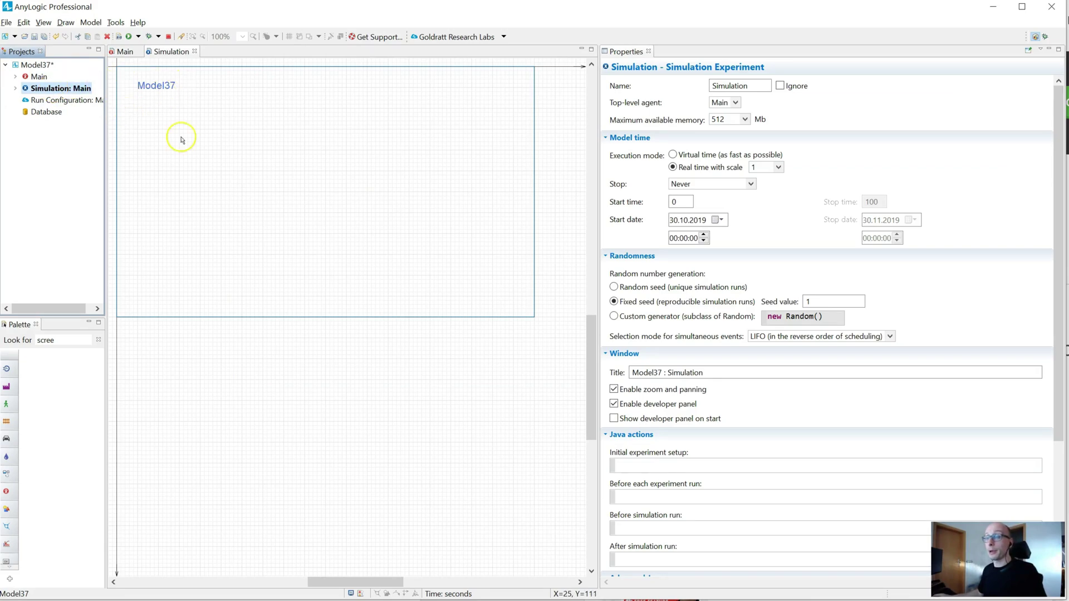
click(658, 467)
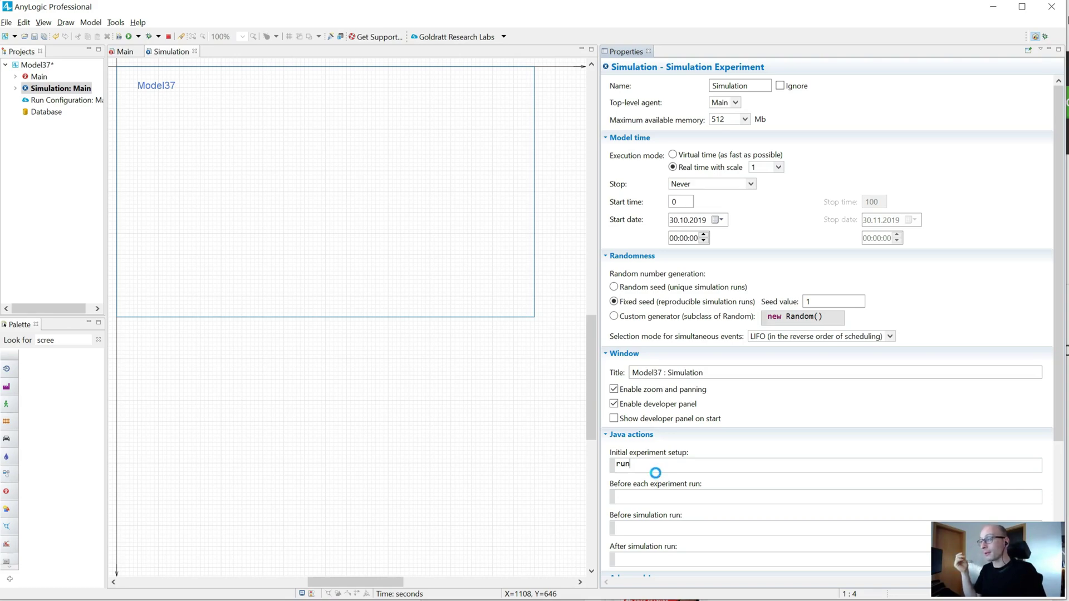
key(ctrl+space)
key(Down)
key(Return)
text(;)
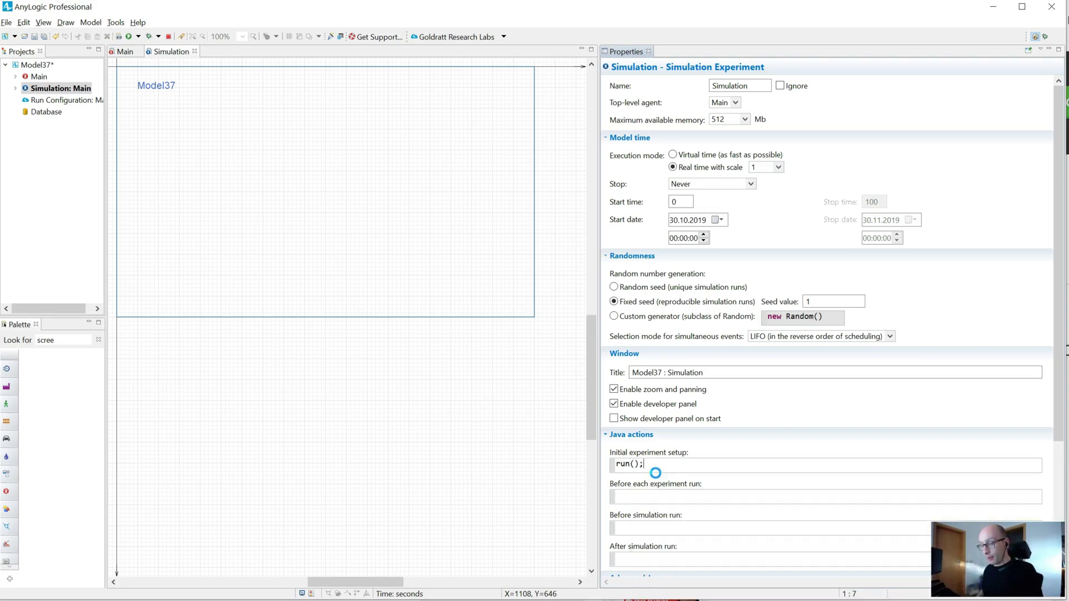
click(286, 448)
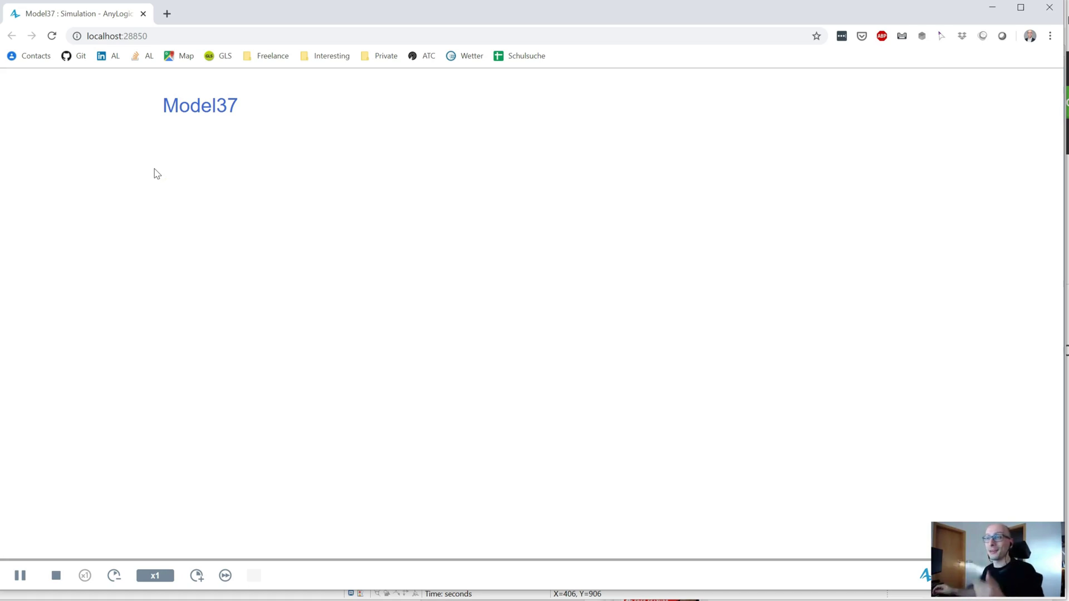
Watch Model37 start running immediately in Chrome, then return to the AnyLogic editor
key(alt+Tab)
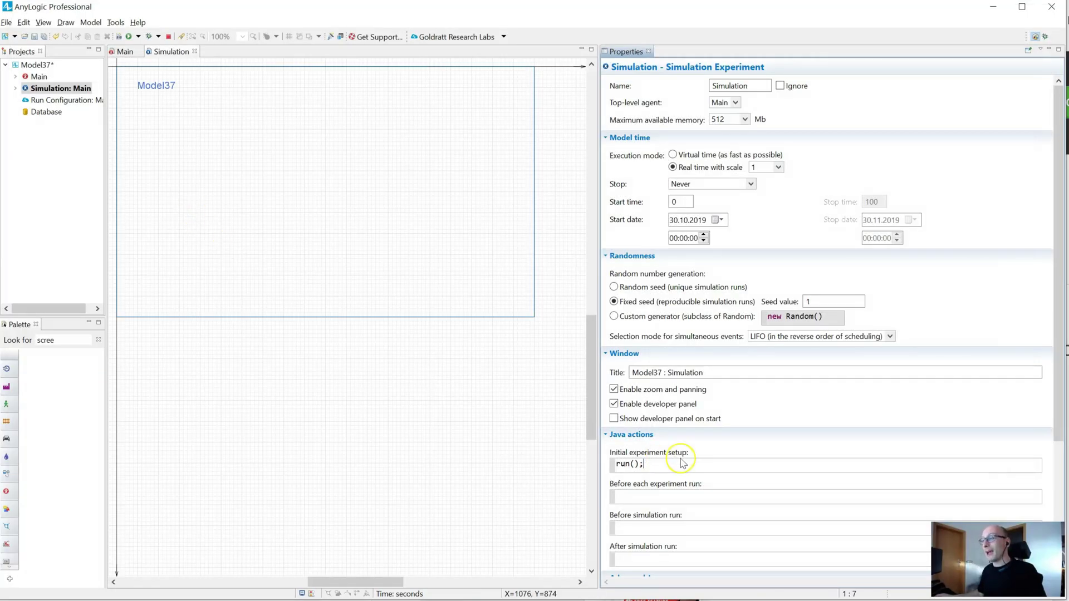
Enter root._origin_VA in the Before simulation run field and show the Main diagram
scroll(660, 499, down, 1)
click(659, 500)
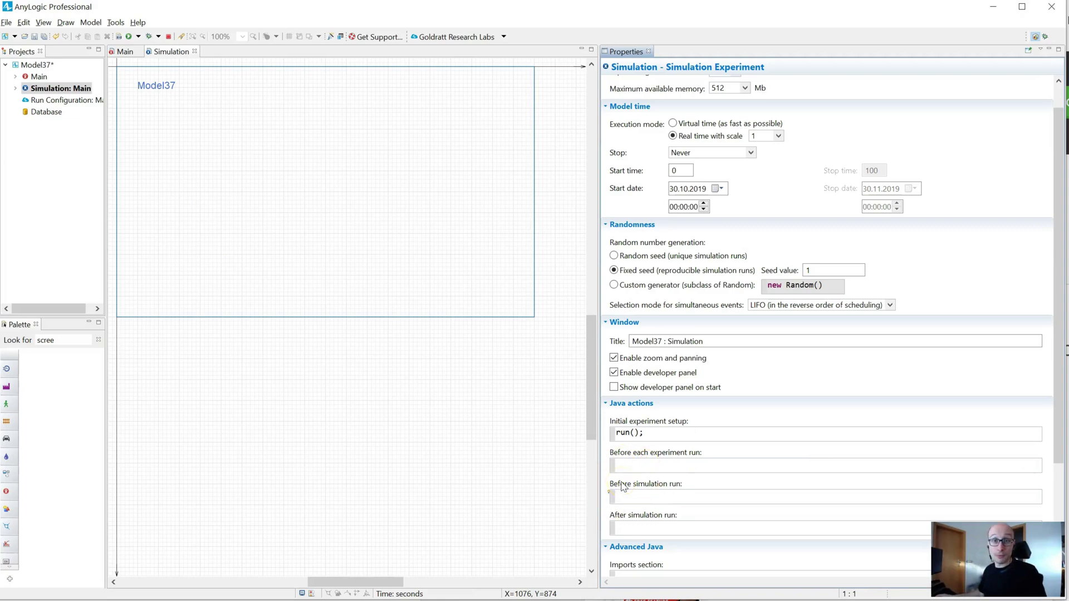
click(657, 498)
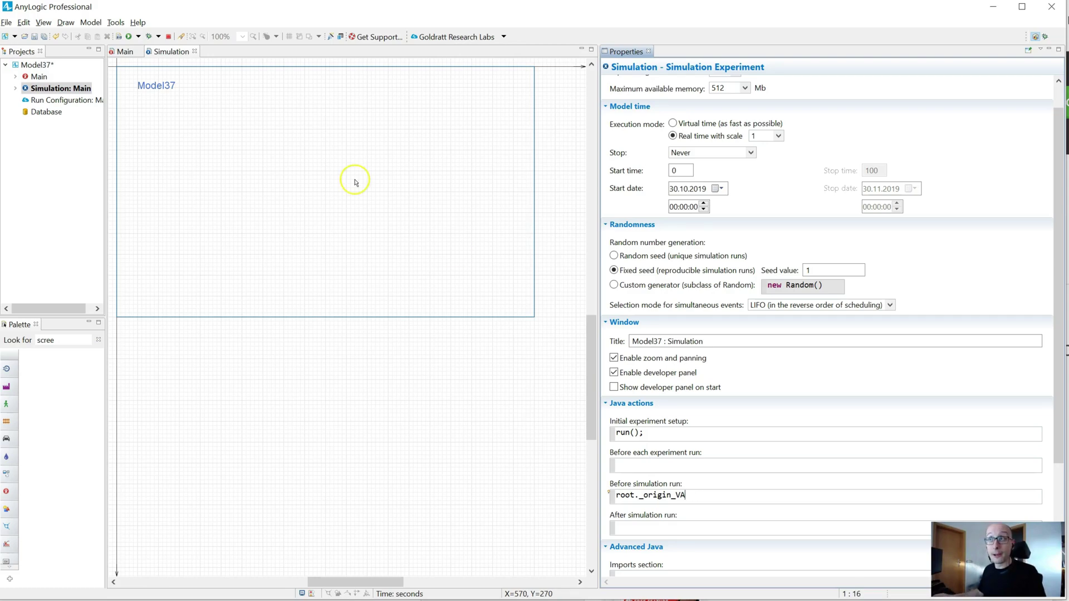
click(124, 52)
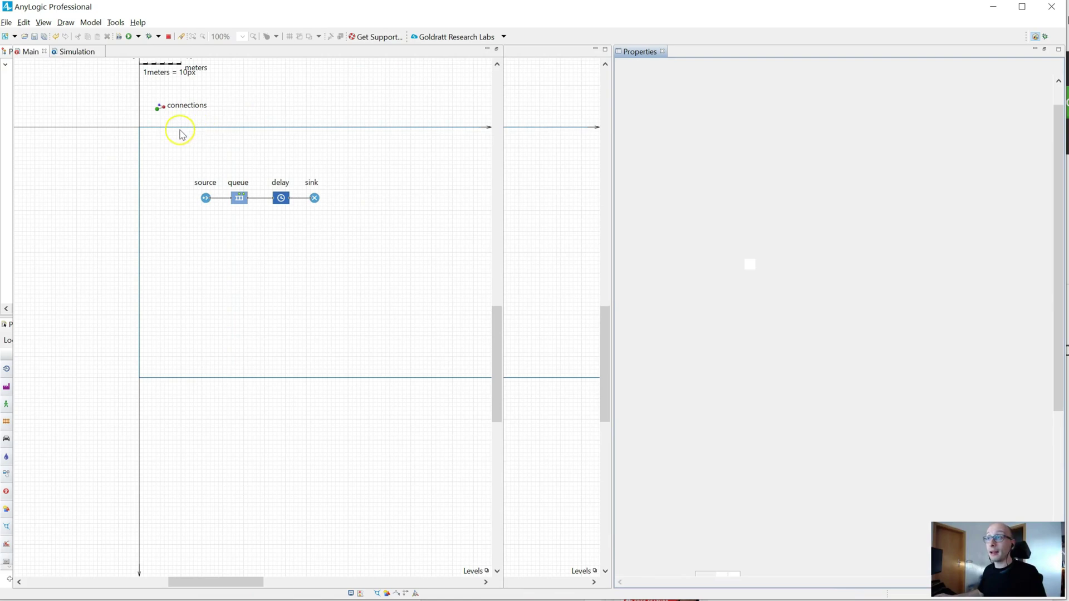
Complete the Before simulation run code as root._origin_VA.navigateTo(); in the Simulation experiment
key(ctrl+m)
key(ctrl+m)
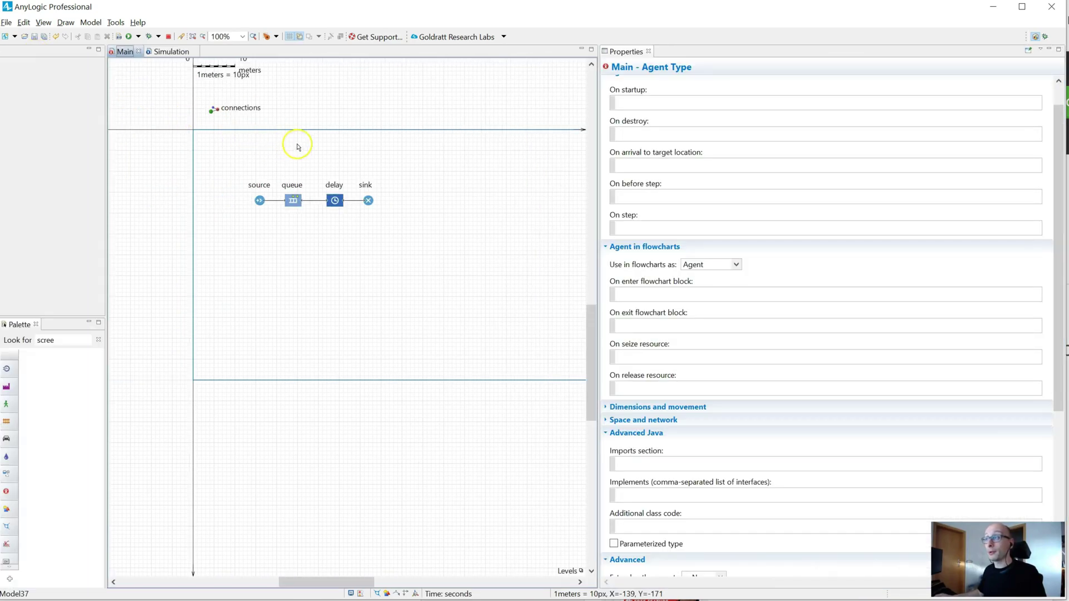
click(199, 135)
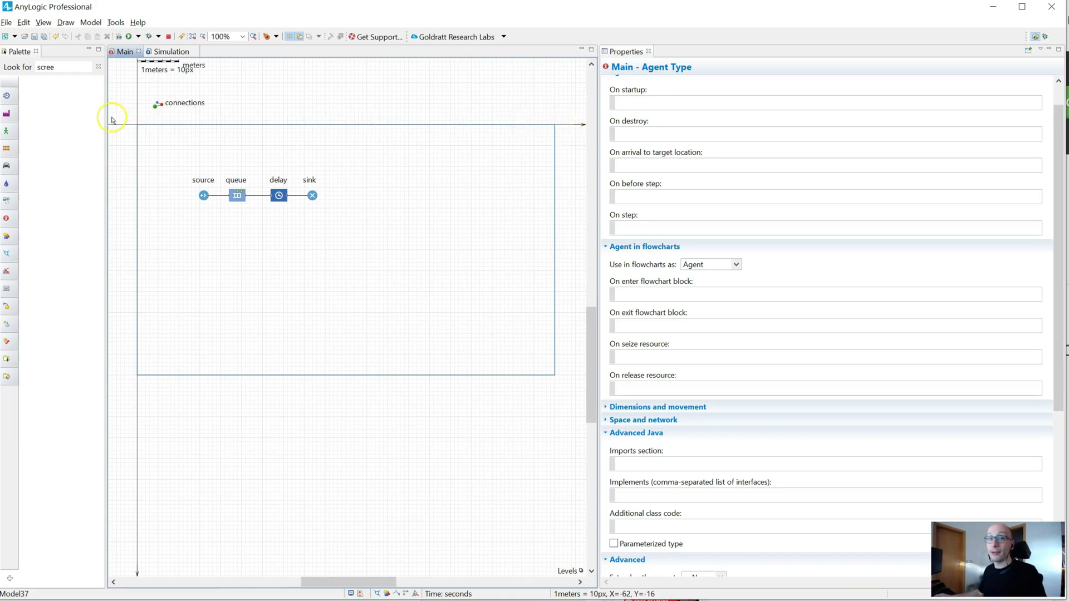
click(167, 50)
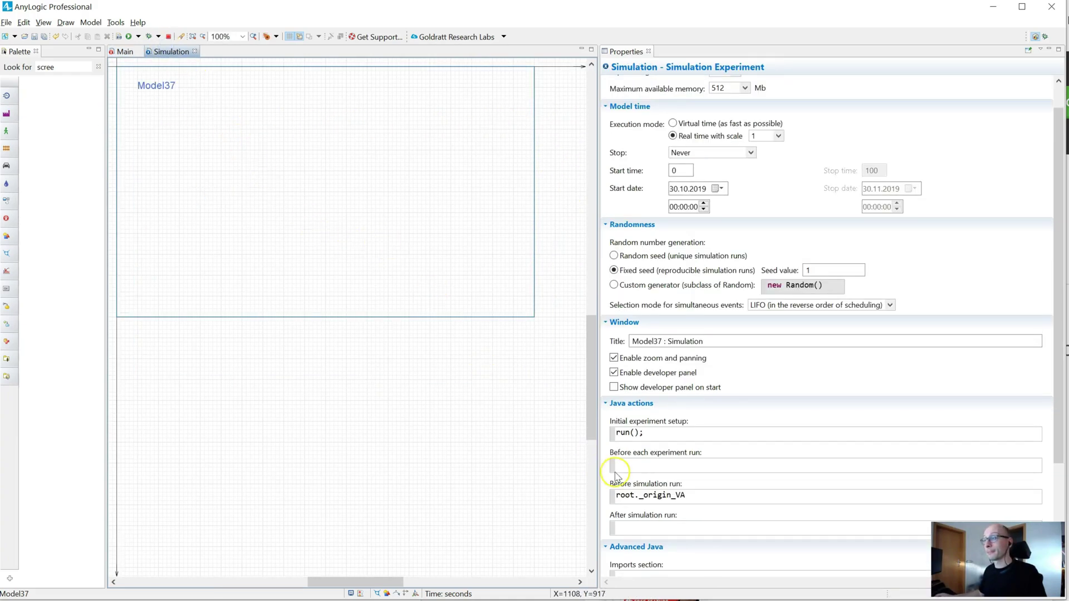
click(707, 493)
text(.navigateTo();)
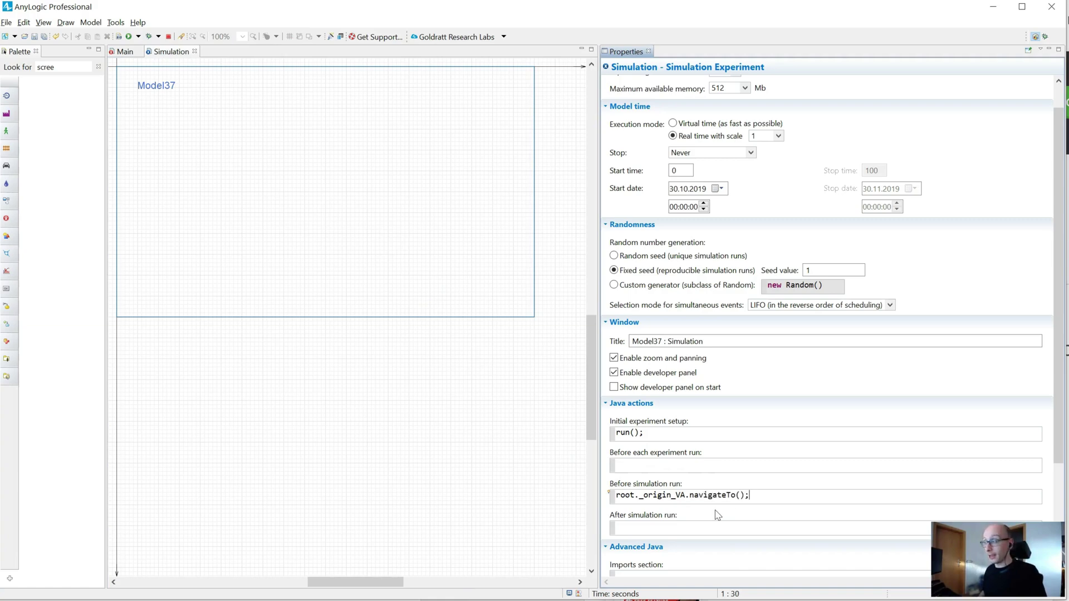
click(716, 497)
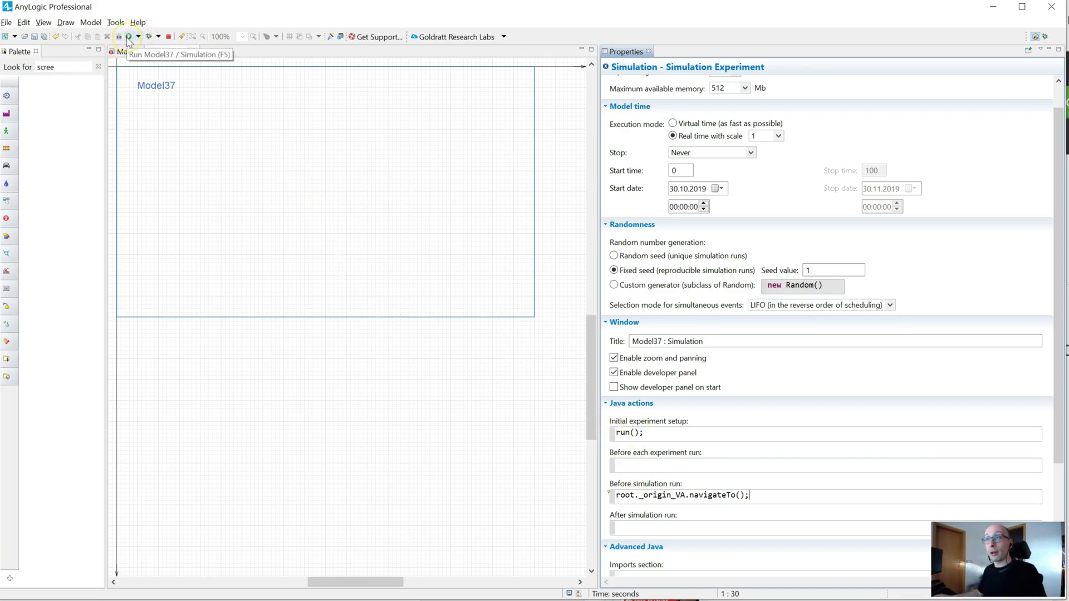
click(160, 114)
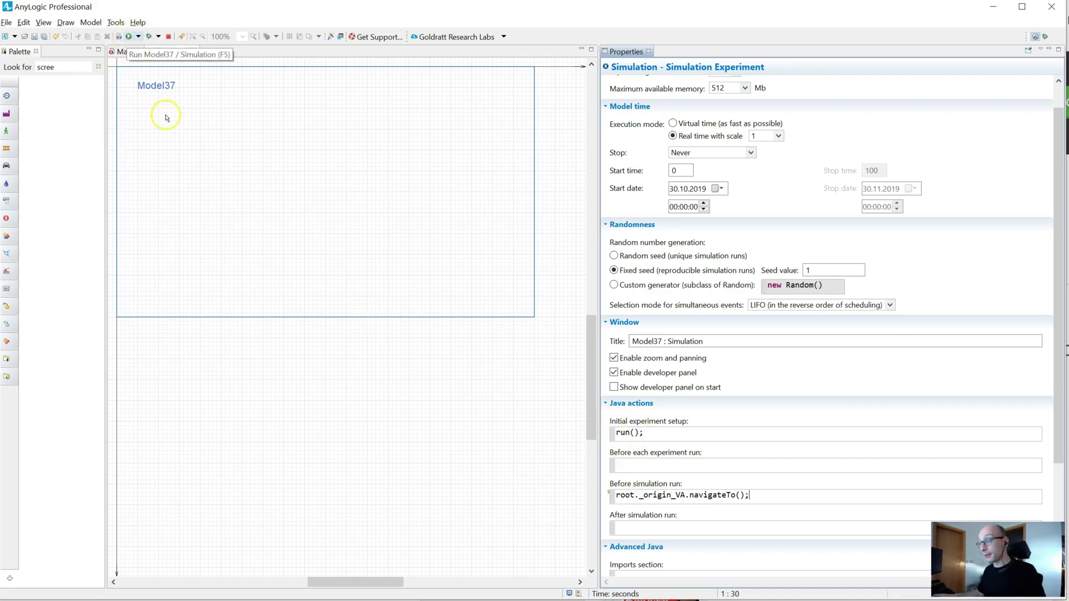
click(644, 426)
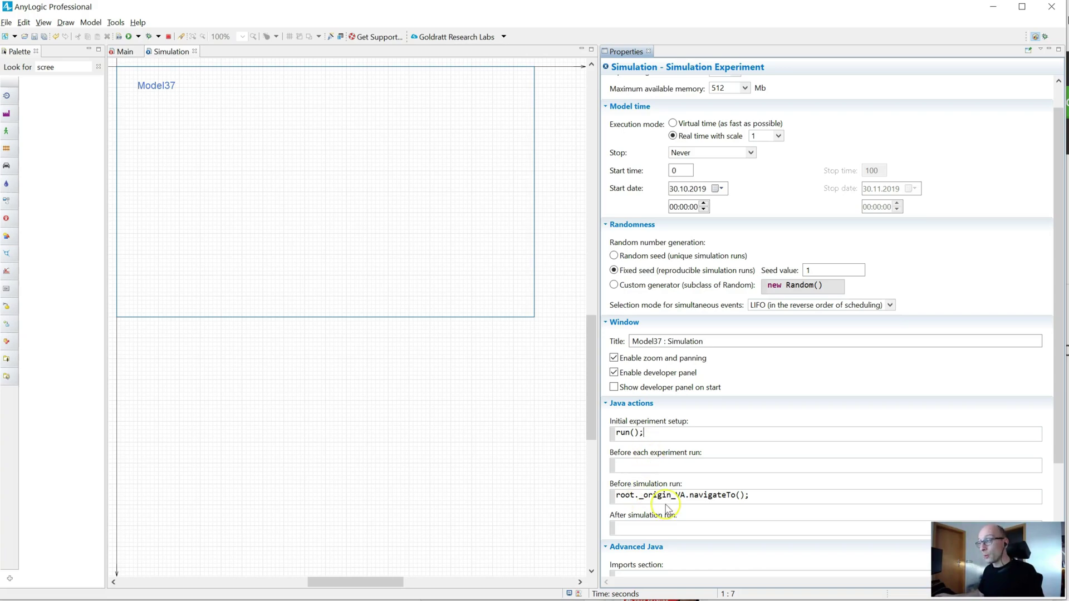
Verify Model37 opens straight onto Main's flowchart, then close the Chrome simulation window
click(634, 496)
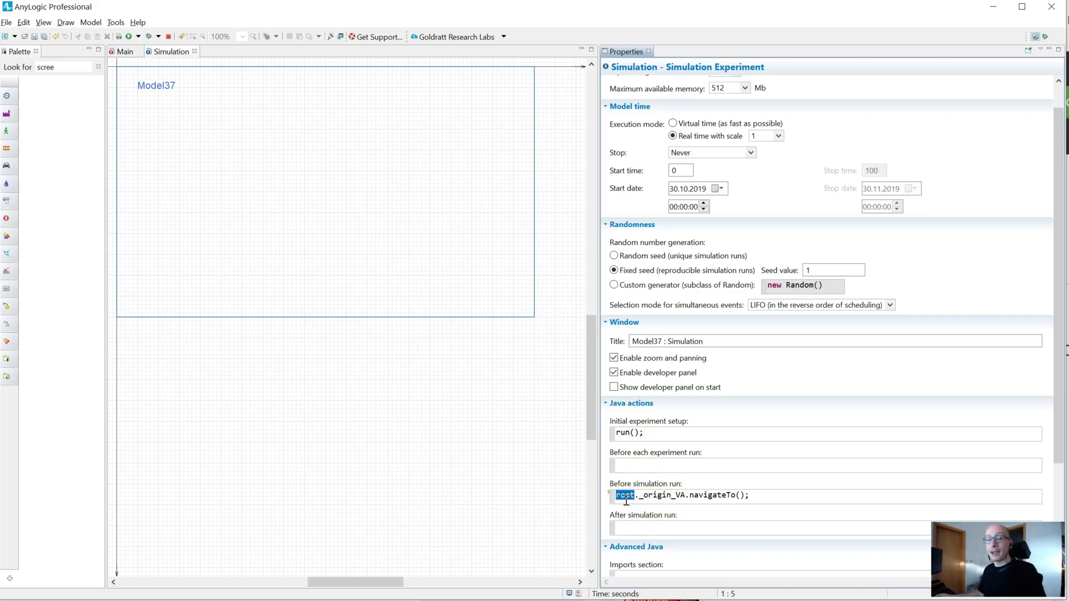
click(122, 52)
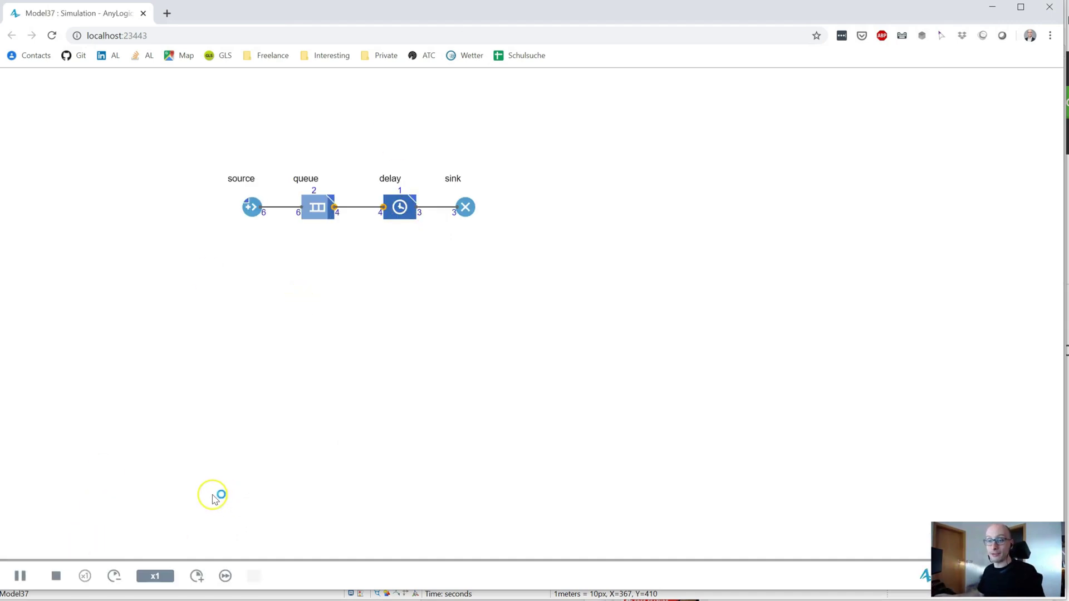
click(1050, 7)
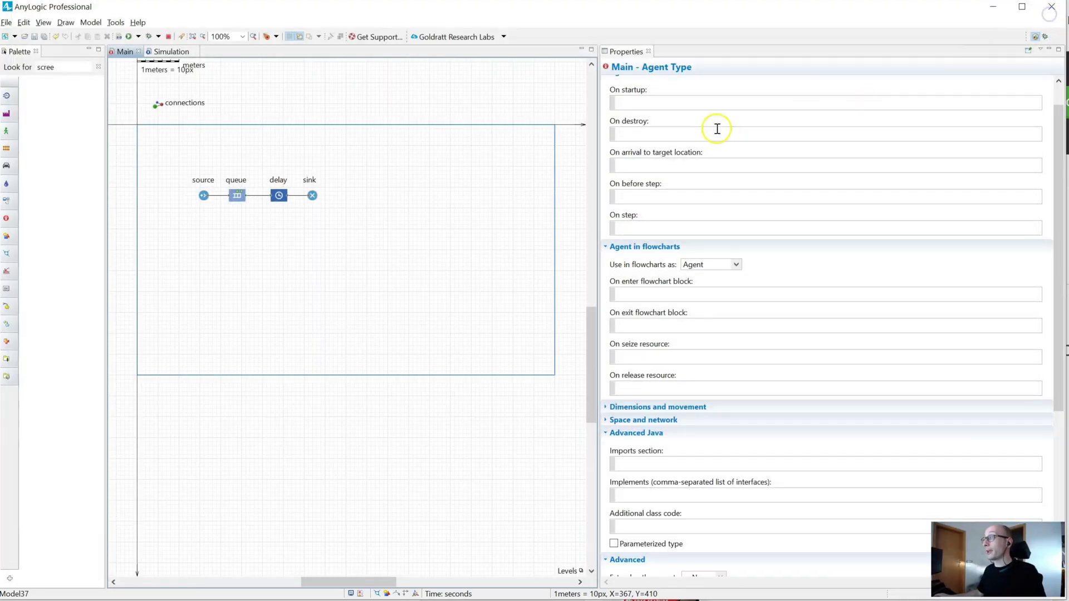